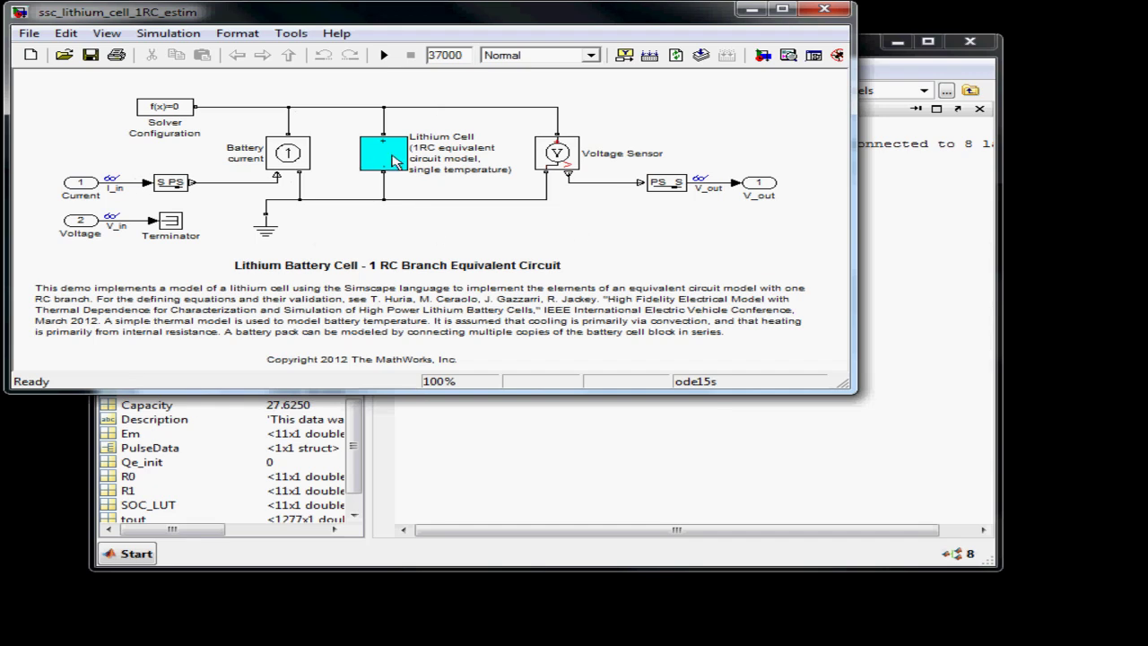
double_click(390, 160)
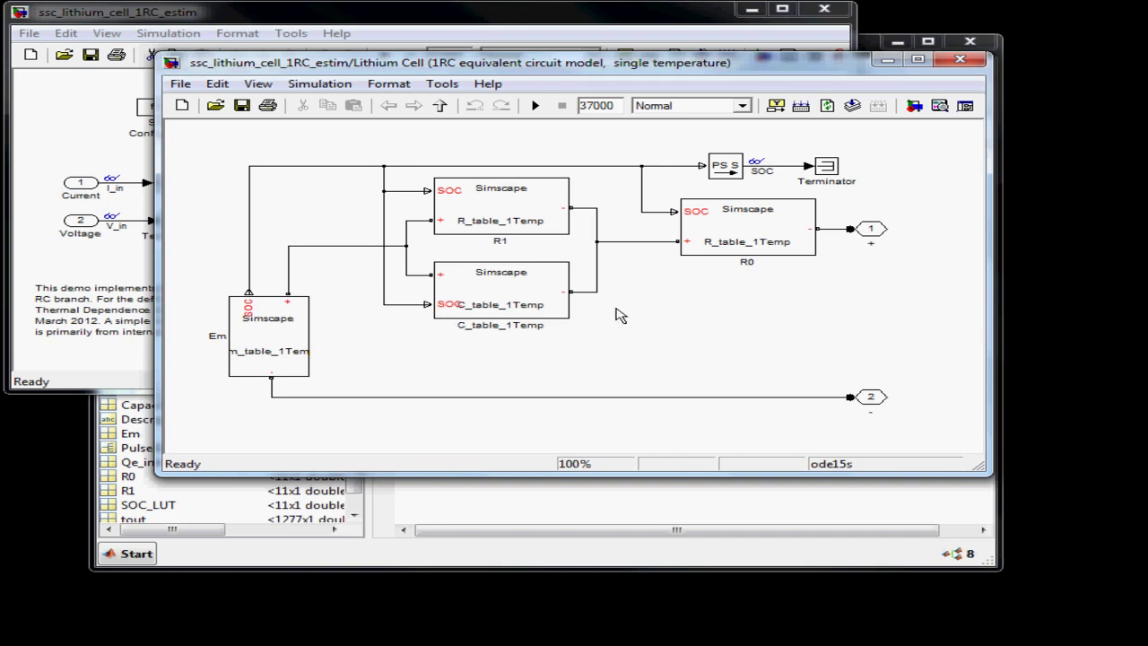
double_click(520, 298)
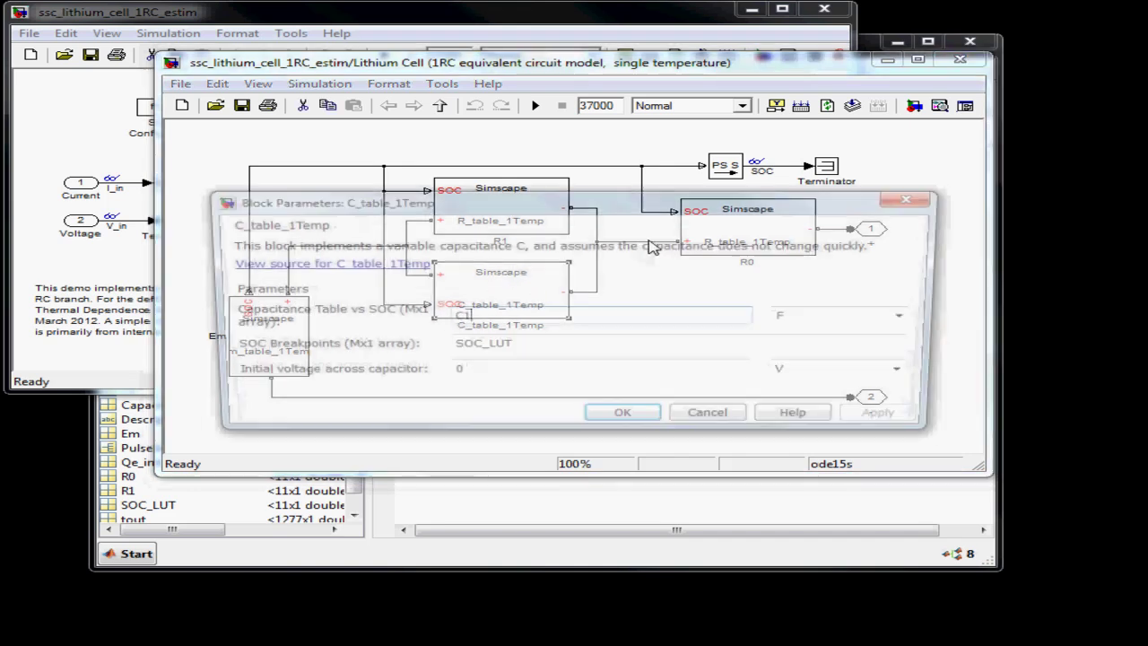
drag(654, 200, 634, 390)
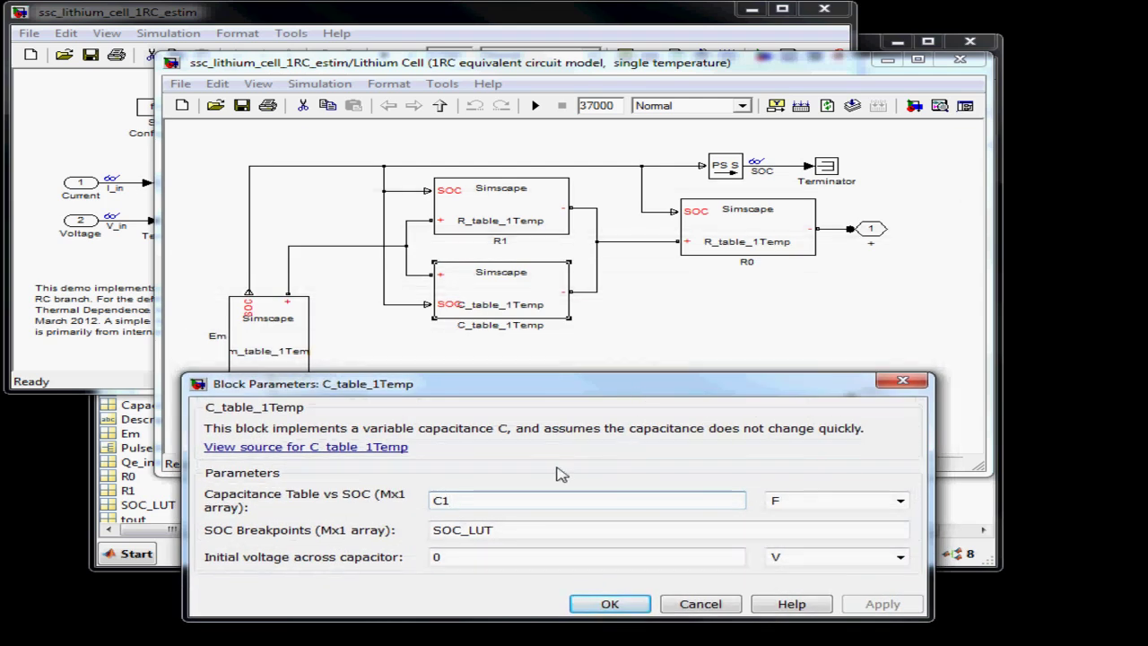
click(902, 377)
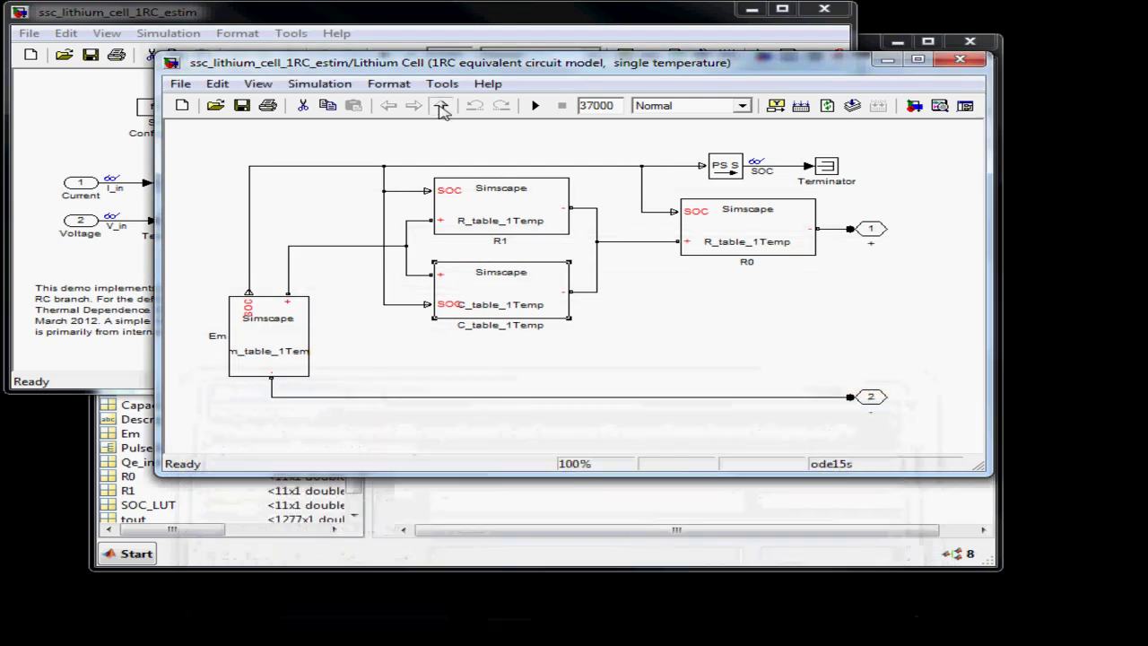
click(439, 105)
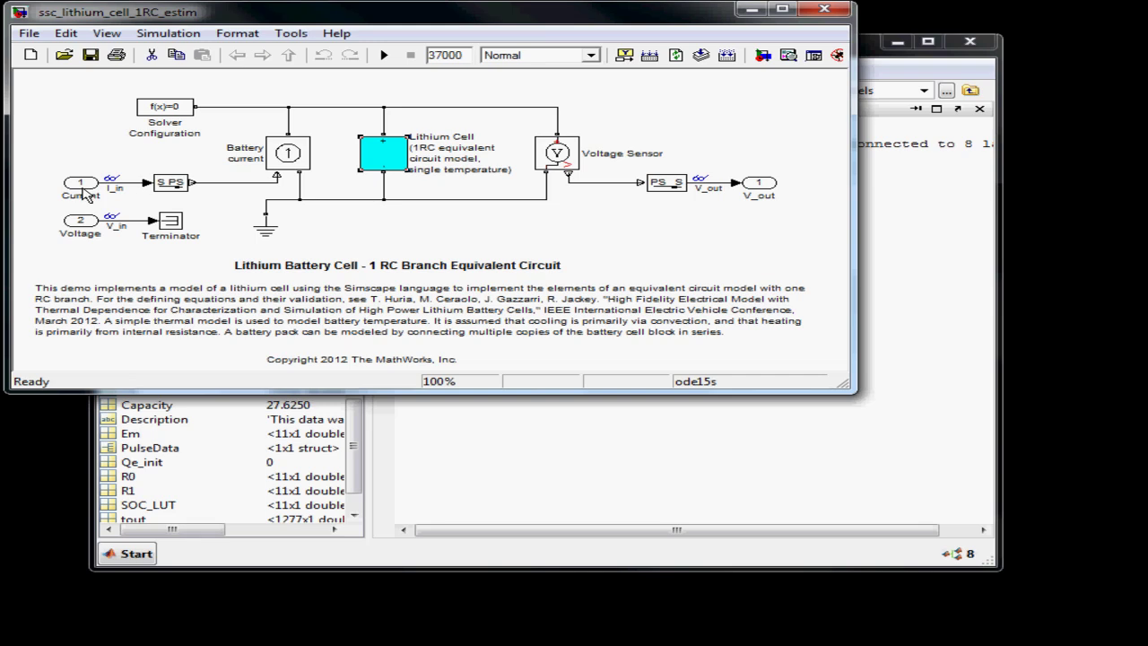
Attach a Scope viewer to the V_in signal of the lithium cell model.
click(86, 188)
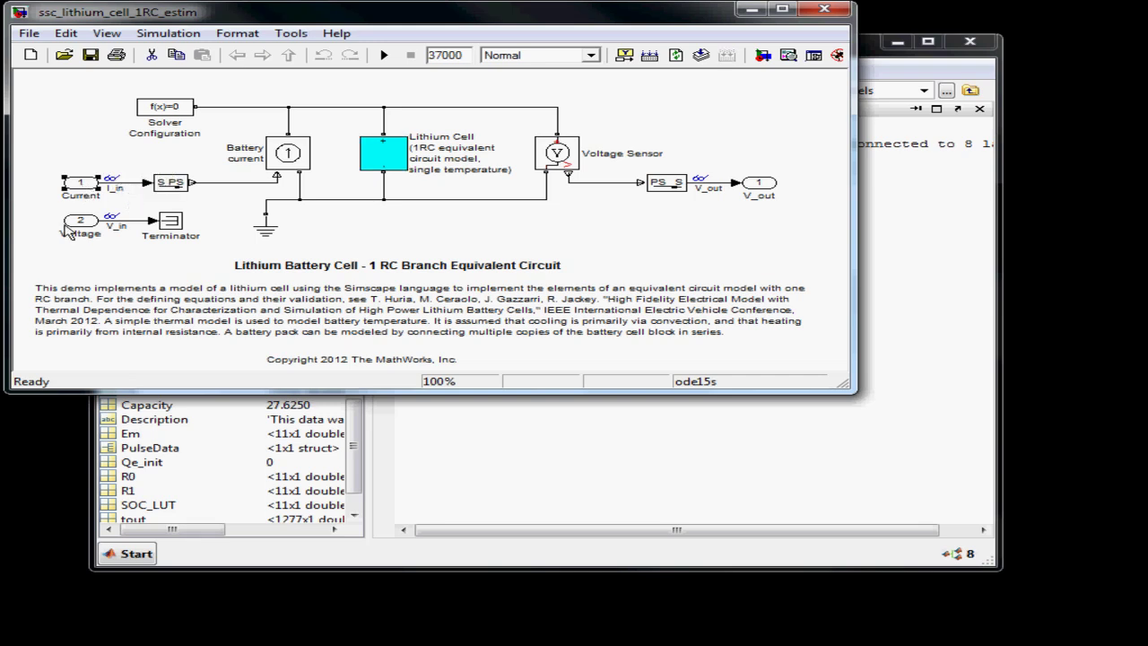
click(83, 224)
double_click(111, 216)
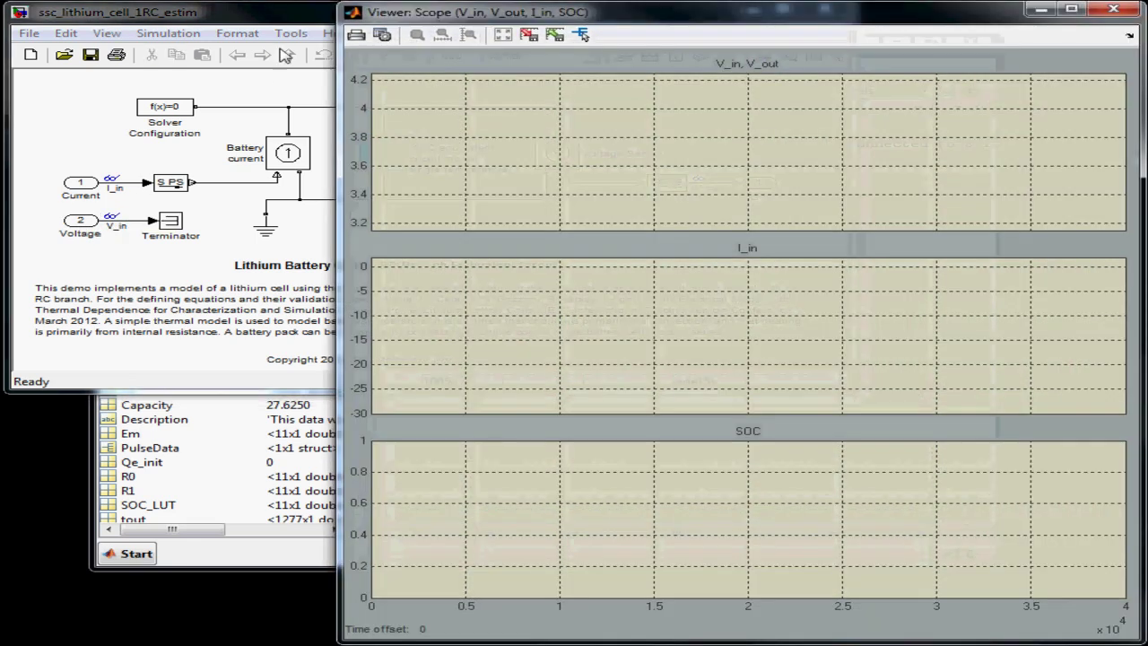
Run the simulation and view the V_in, V_out, I_in and SOC plots in the Scope.
click(278, 18)
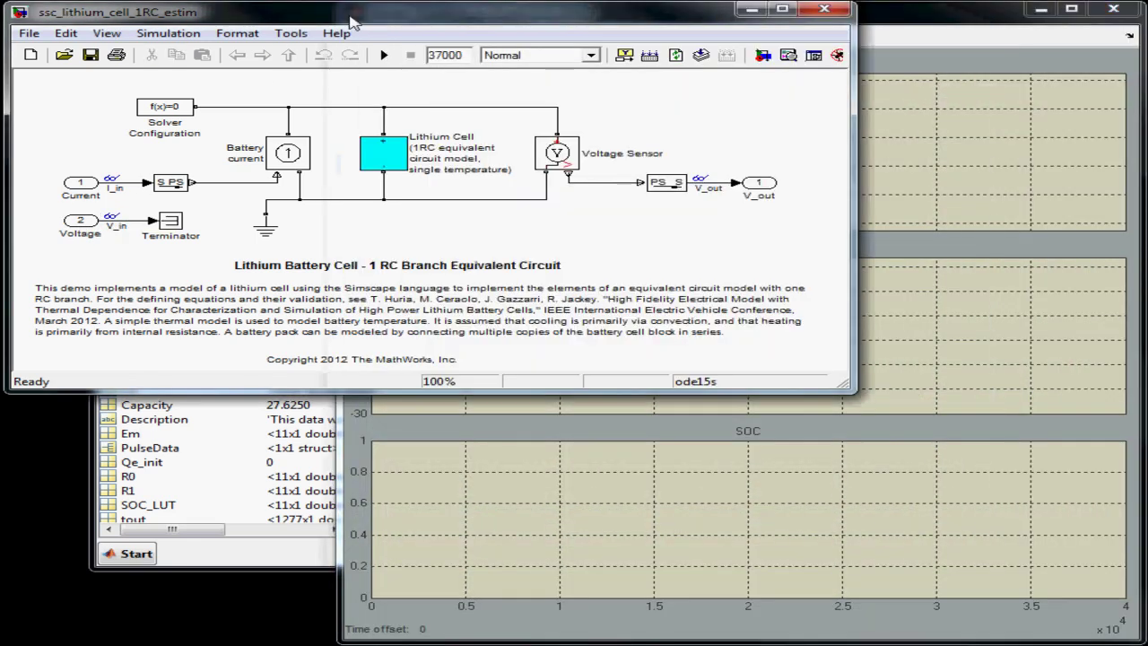
click(383, 55)
click(982, 29)
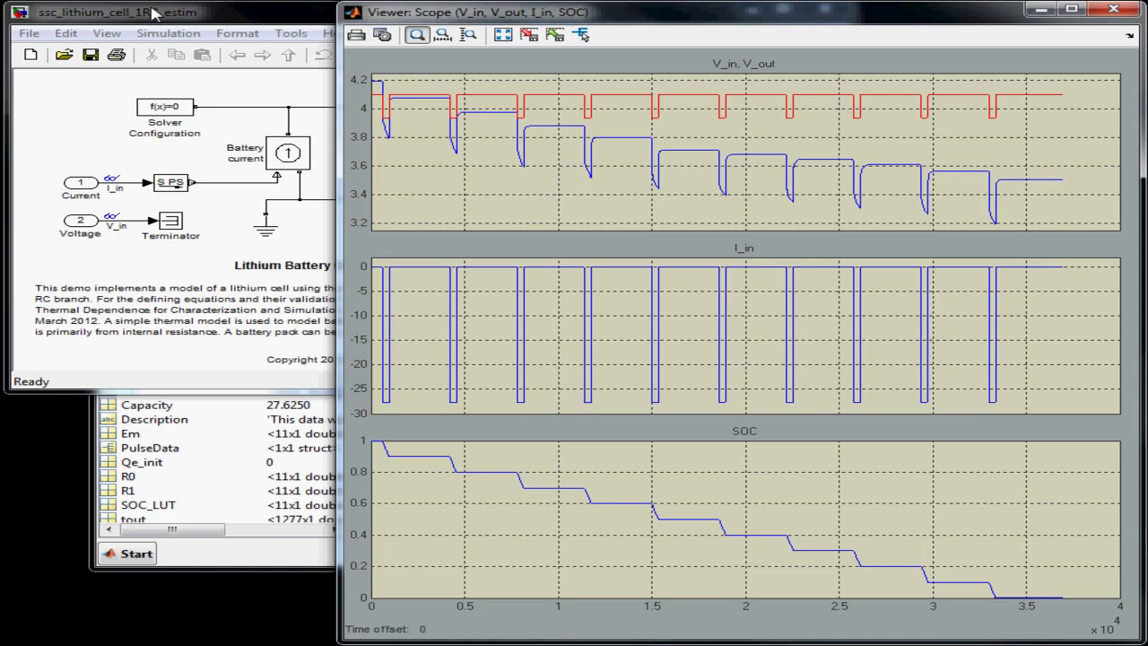
Launch the Parameter Estimation tool from the model's Tools menu.
click(201, 14)
click(298, 34)
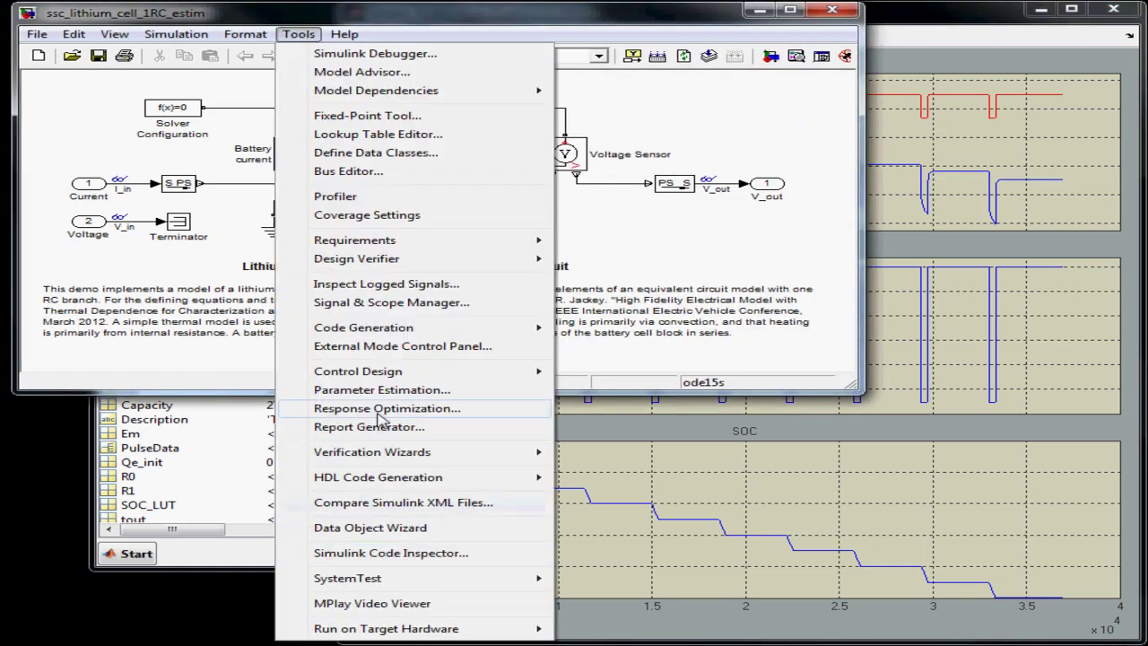
click(391, 390)
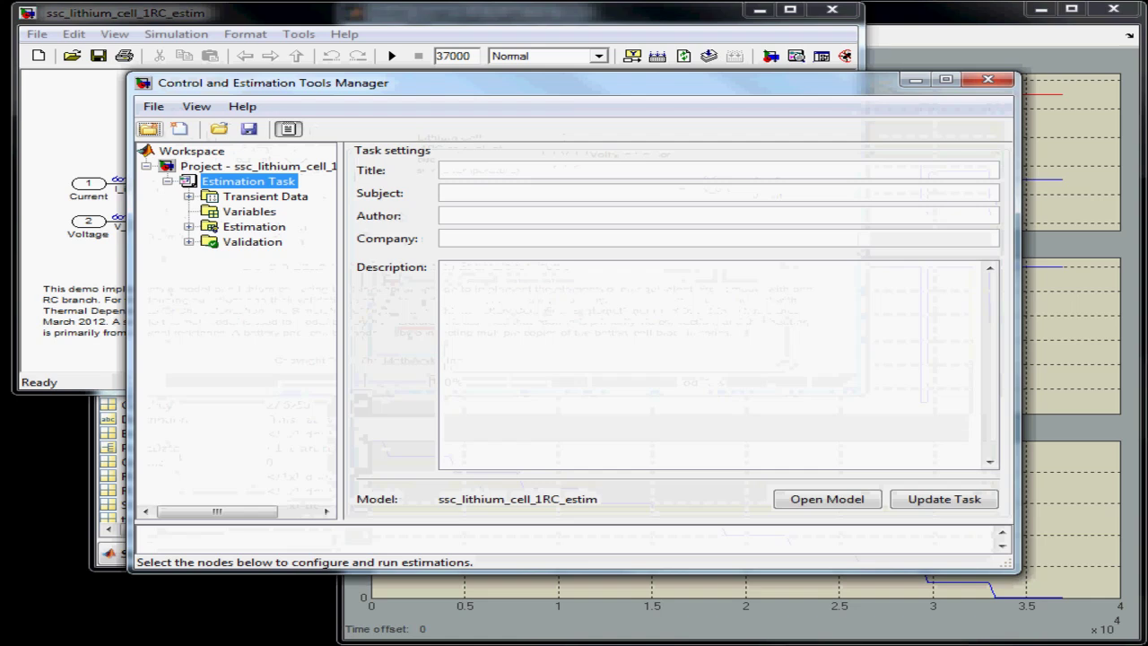
Load ssc_lithium_cell_SDO_Project in place of the existing project and show its Estimation Task.
click(221, 130)
click(688, 390)
double_click(682, 354)
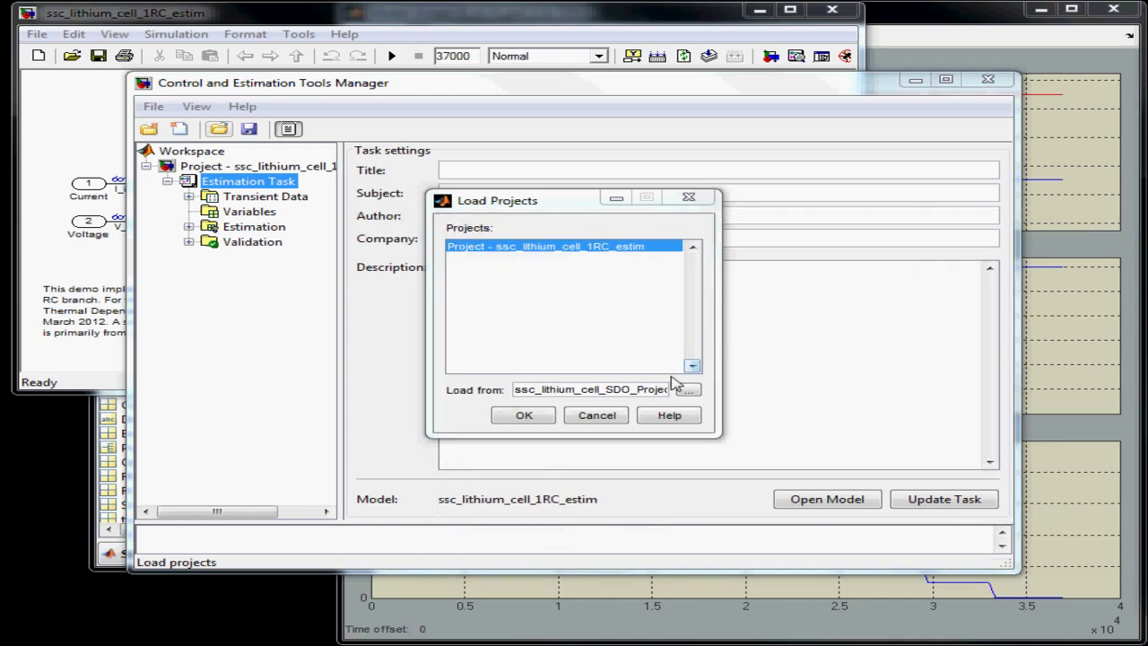
click(529, 415)
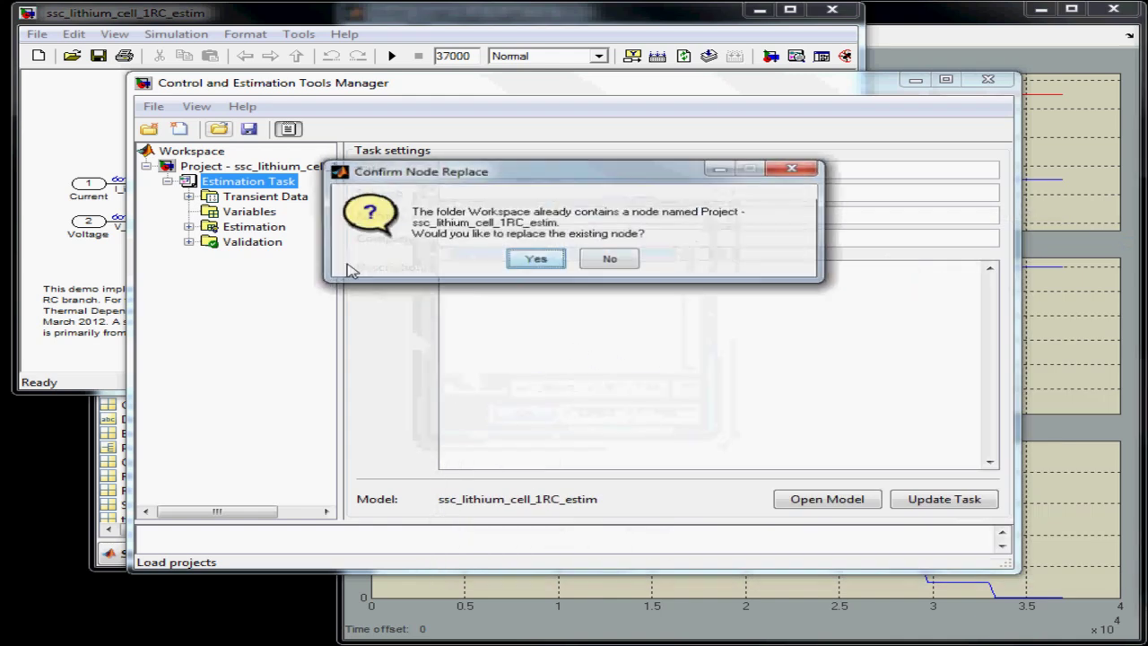
click(537, 256)
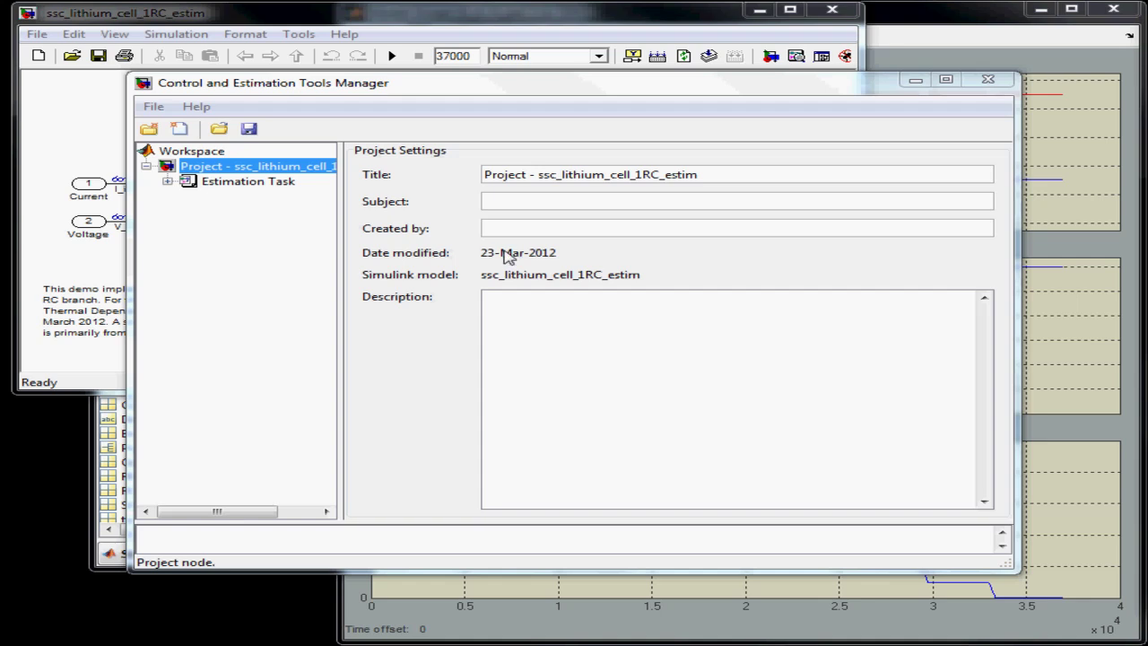
click(166, 181)
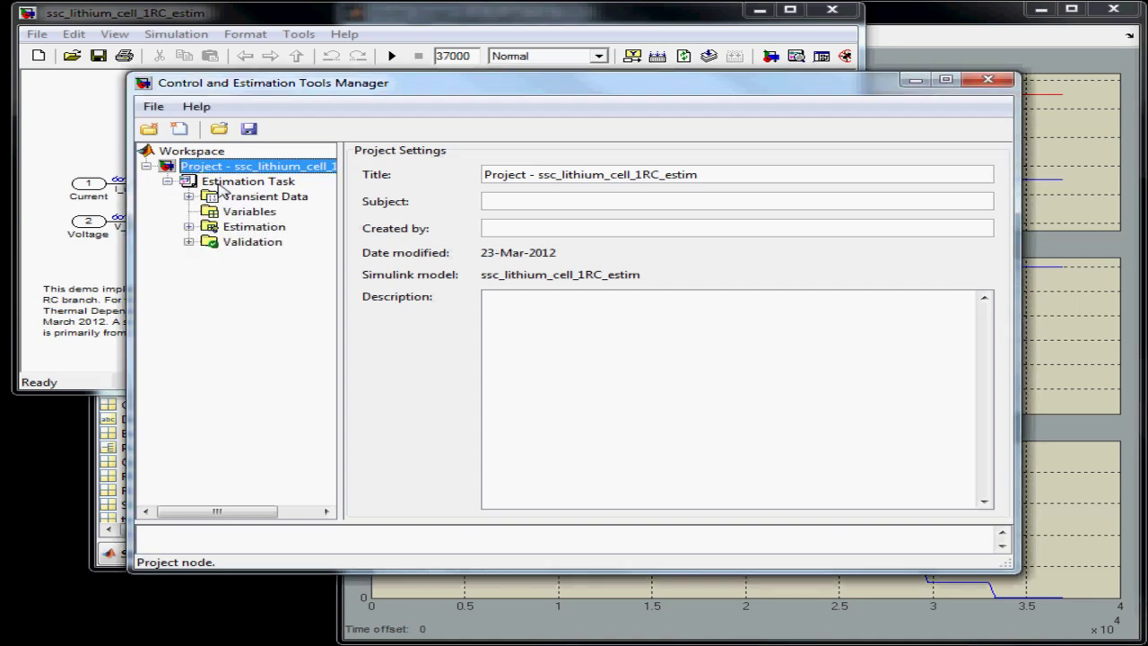
click(215, 183)
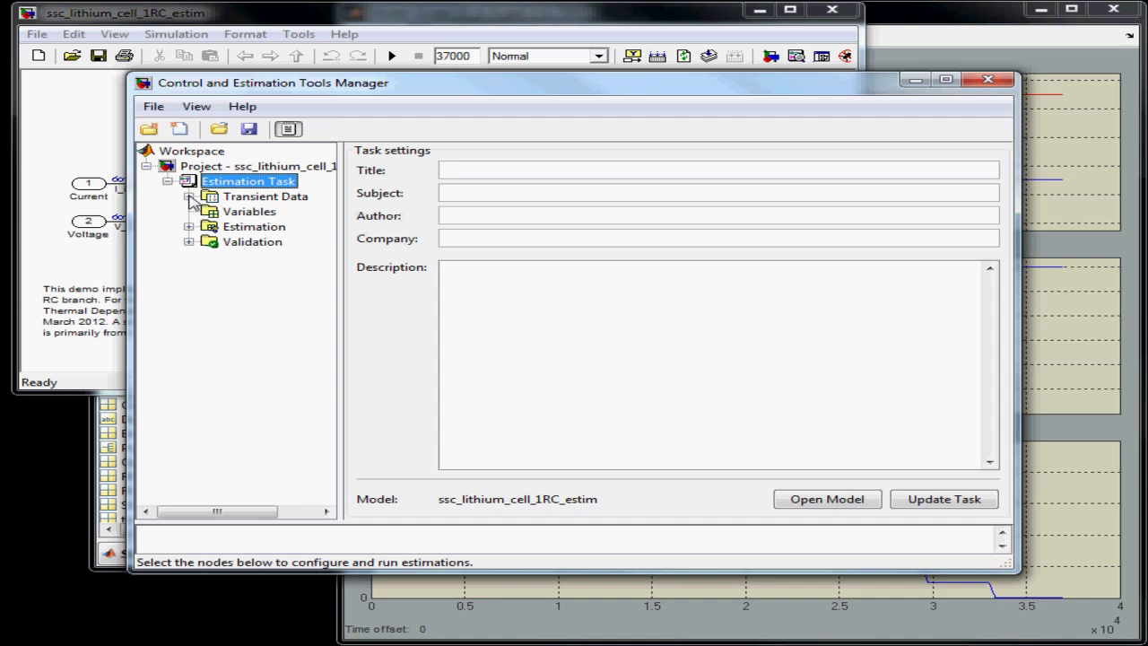
Plot the PulseData.voltage measured output assigned to V_out.
click(189, 196)
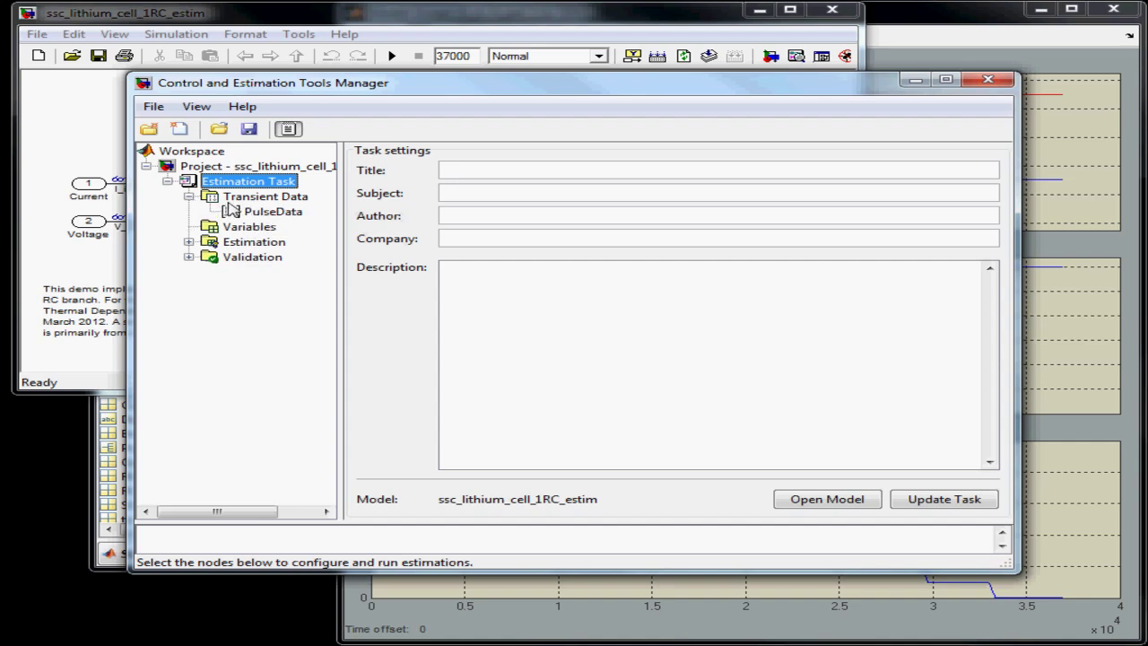
click(258, 213)
click(475, 158)
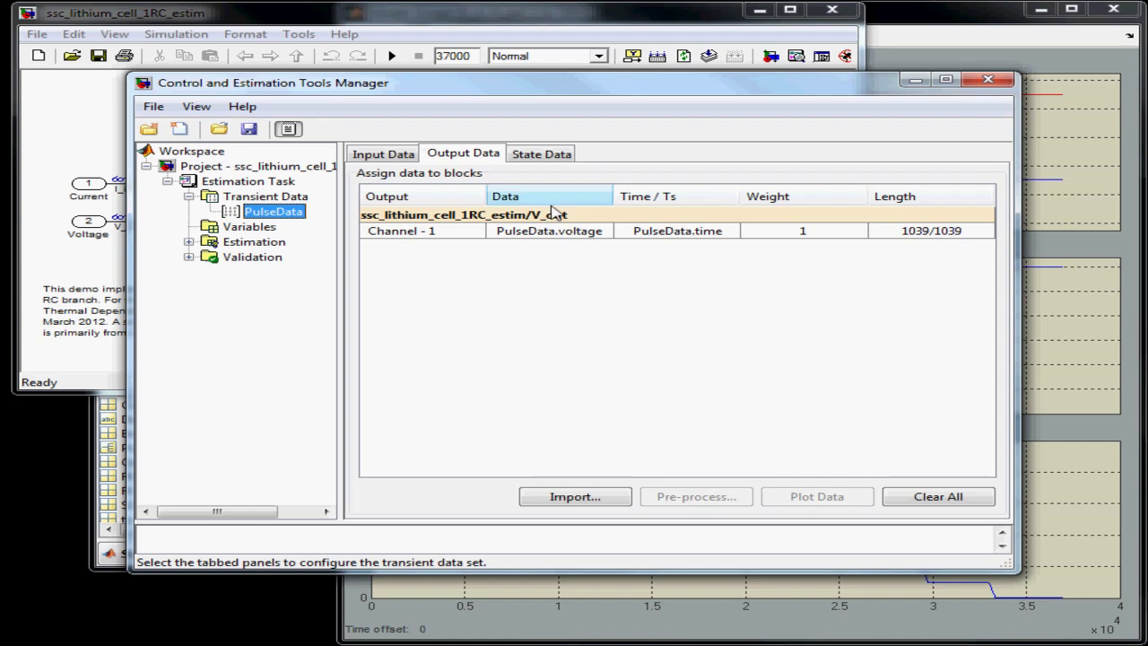
click(565, 230)
click(847, 502)
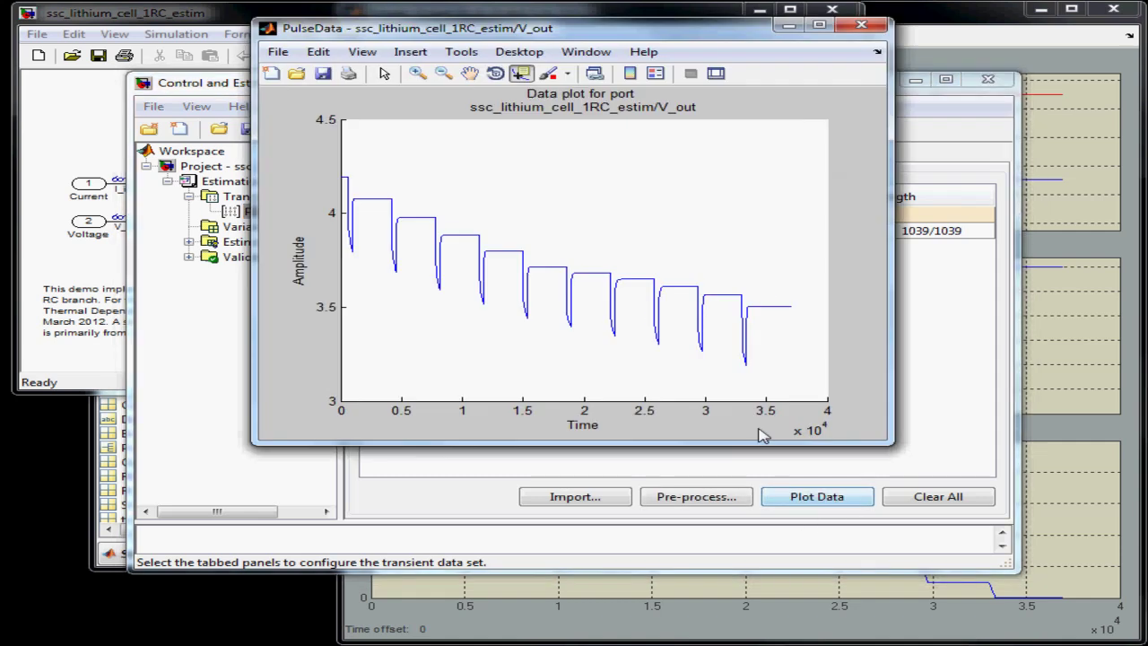
drag(599, 20, 825, 45)
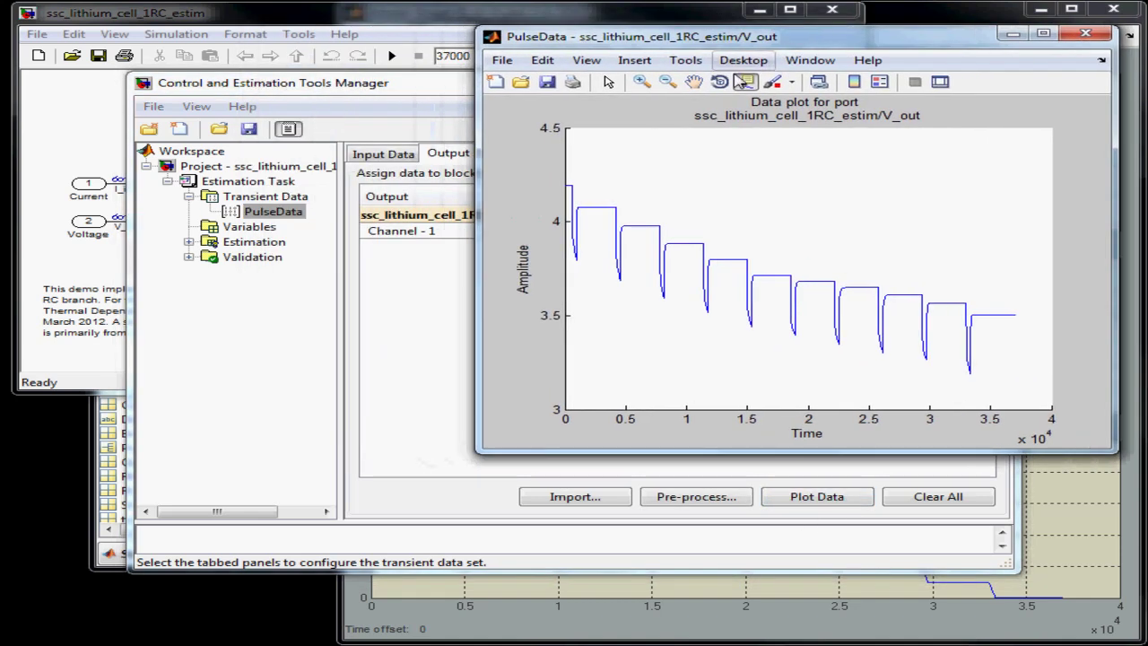
Plot the PulseData.current input assigned to Current, then compare it with the V_out plot.
click(408, 84)
click(384, 153)
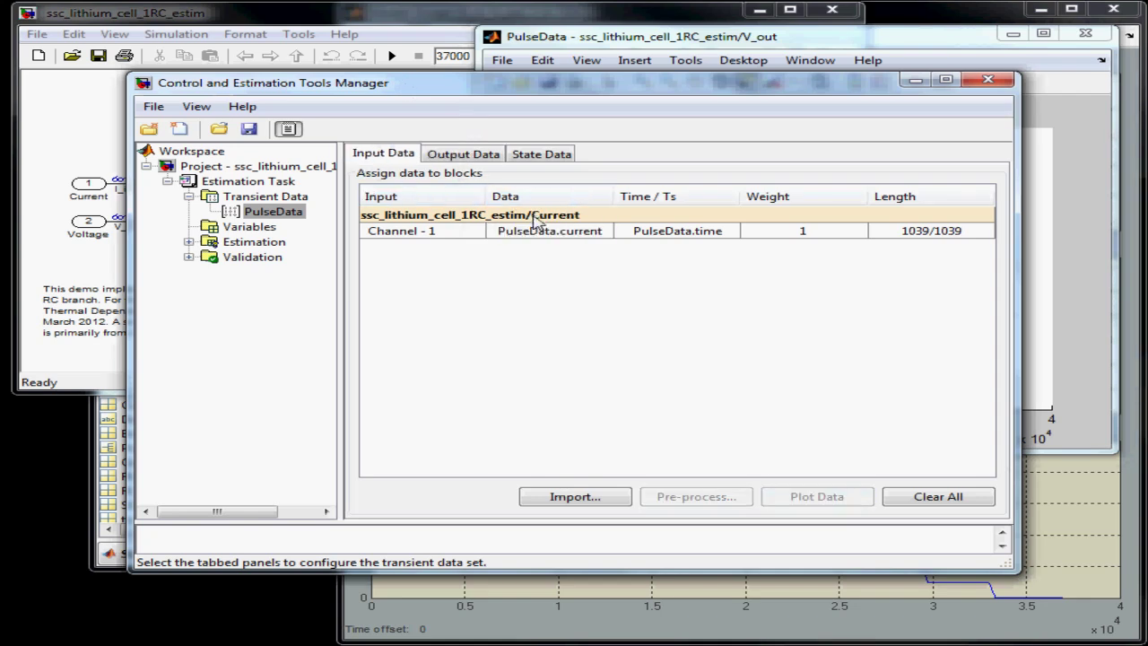
click(540, 230)
click(848, 502)
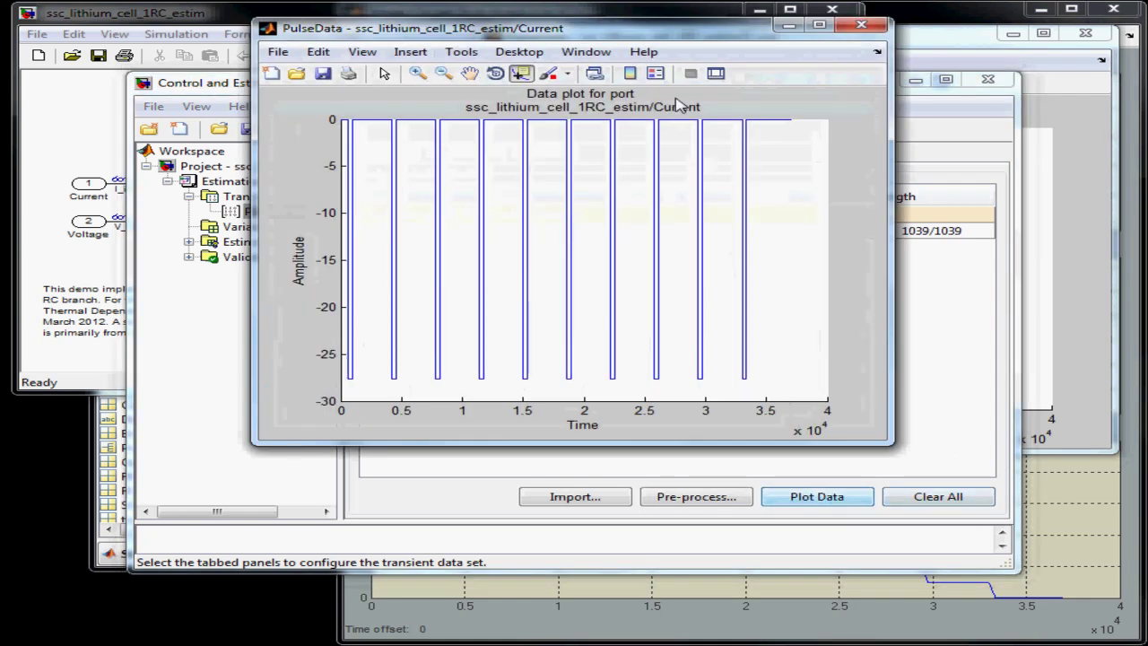
drag(668, 38, 518, 195)
click(850, 56)
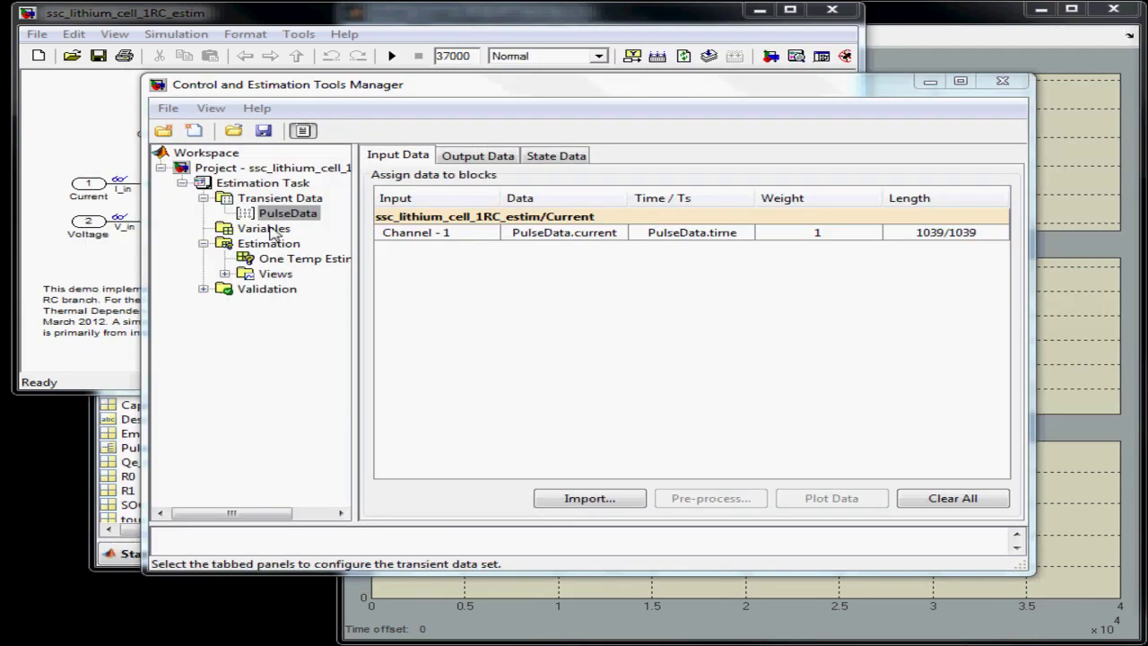
Check the initial guesses and bounds of C1, Em, R0 and R1, e.g. R1 from 0.0001 to 1.
click(264, 228)
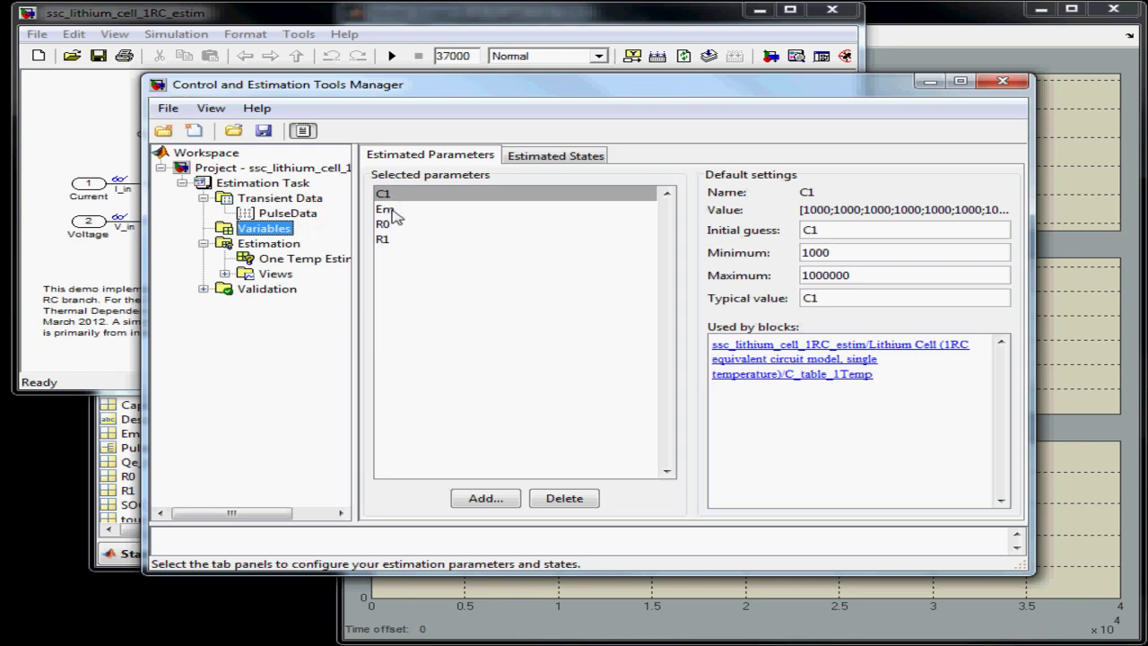
click(392, 212)
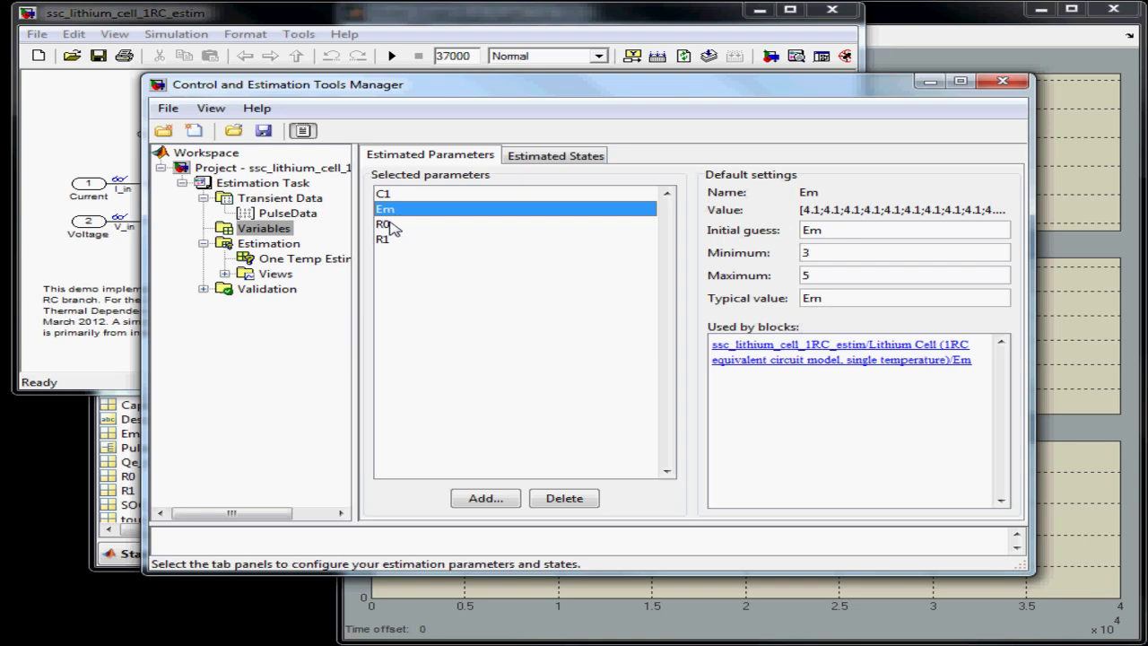
click(391, 225)
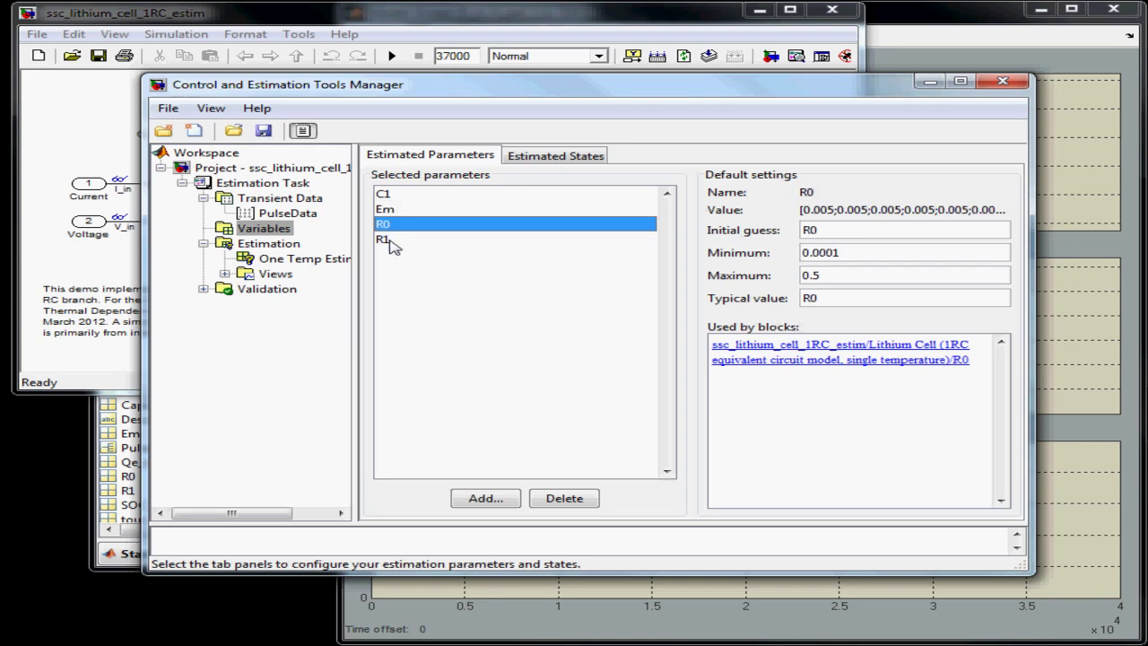
click(391, 243)
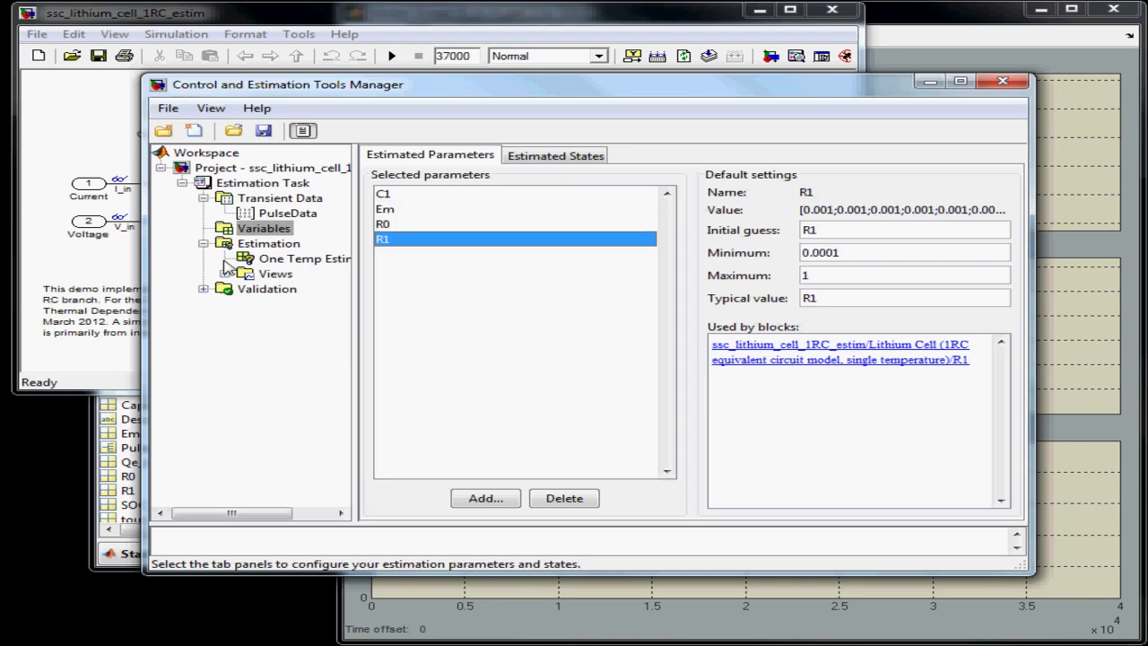
Confirm One Temp Estimation uses PulseData, estimates C1, Em, R0 and R1, and has no states.
click(273, 260)
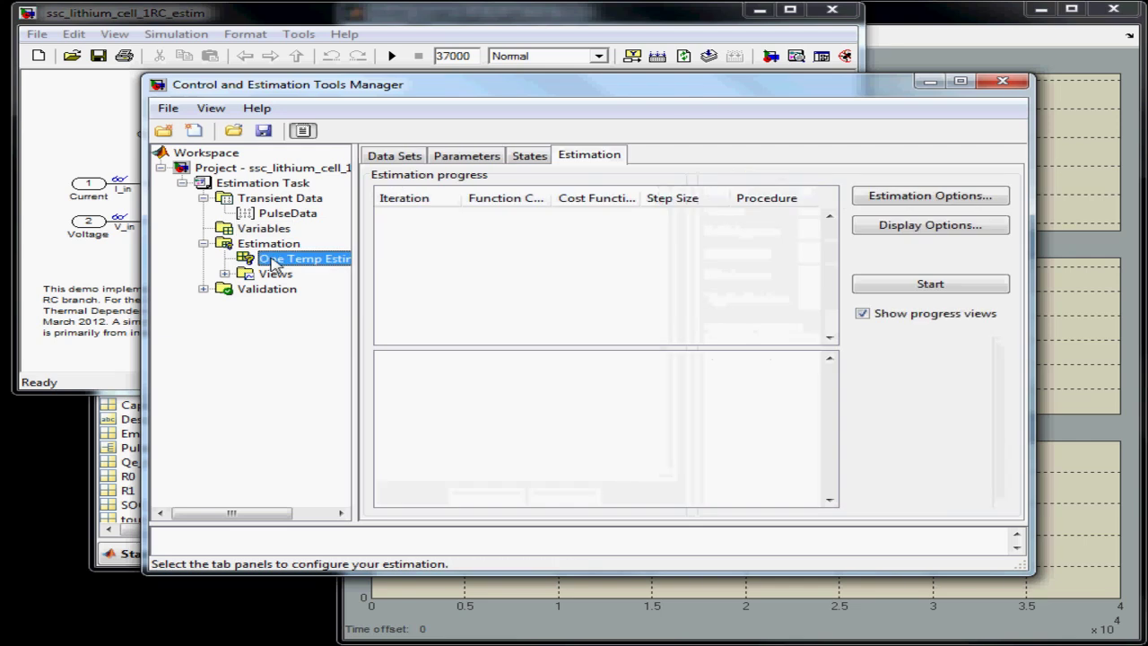
click(392, 157)
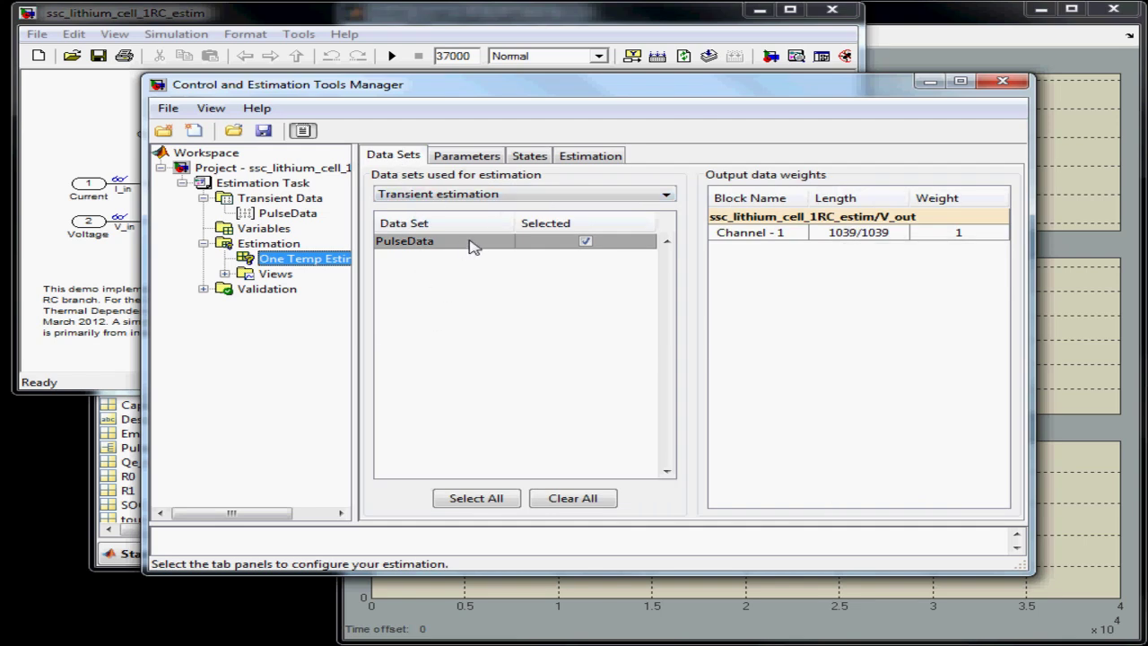
click(466, 160)
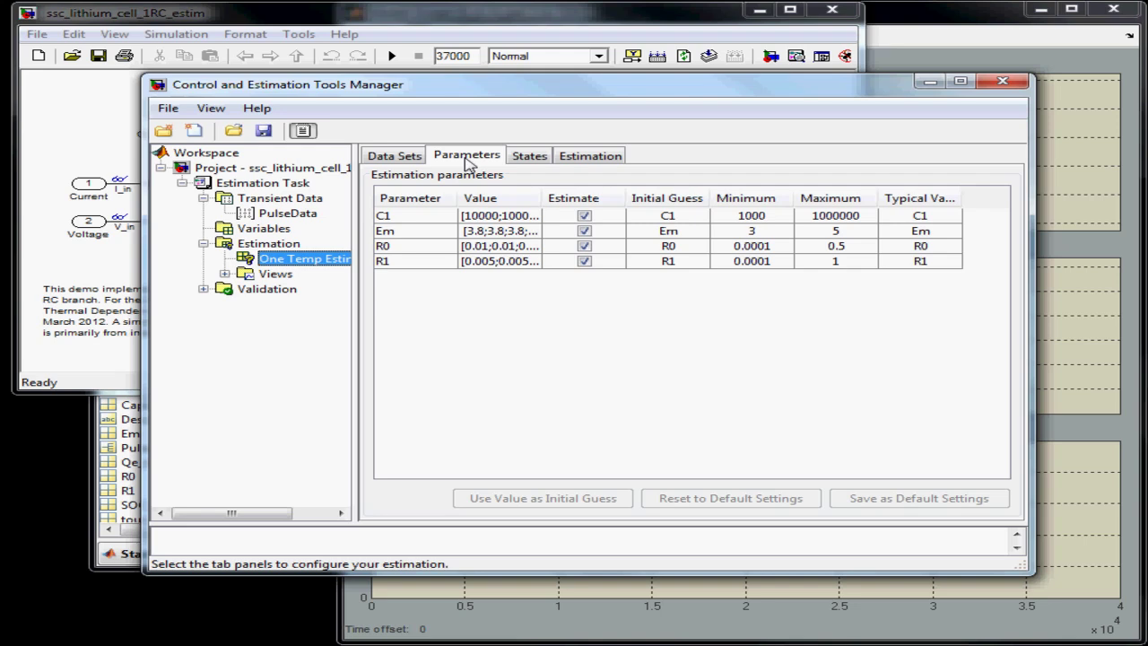
click(537, 161)
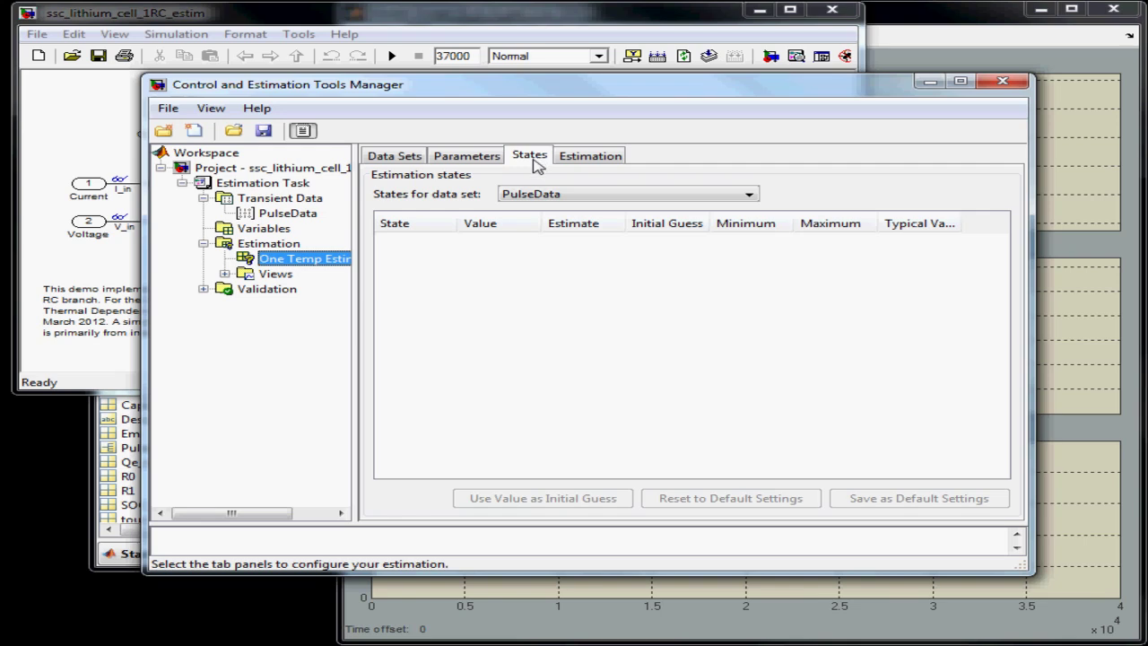
Enable the matlabpool for nonlinear least squares estimation and confirm the 8-worker local pool started.
click(608, 160)
click(928, 198)
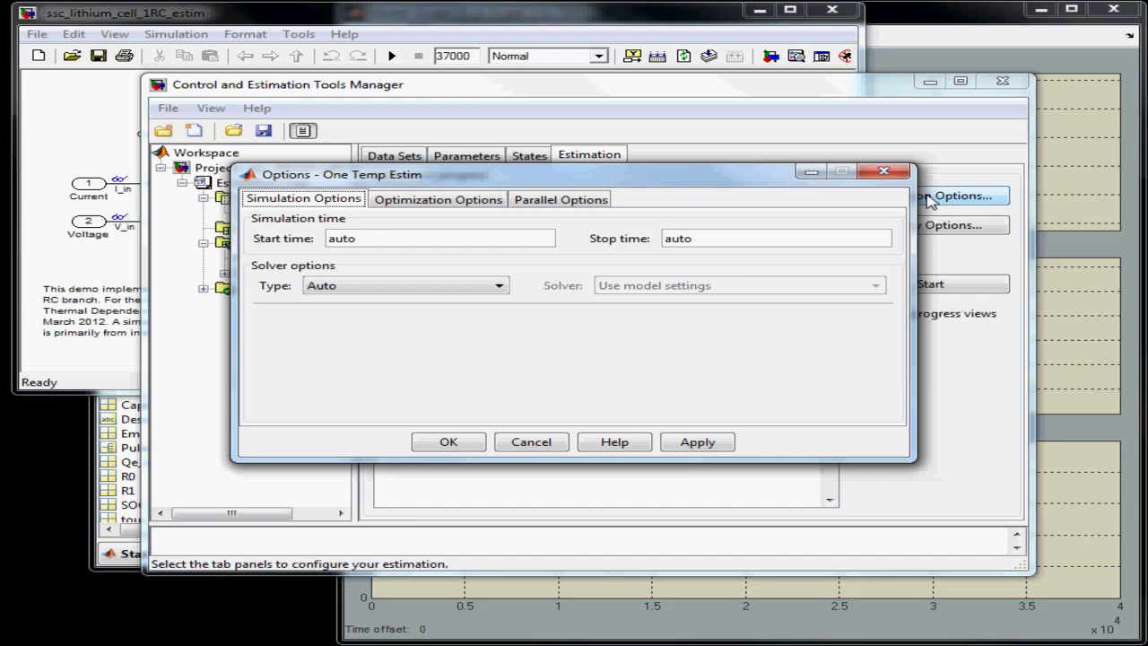
click(395, 204)
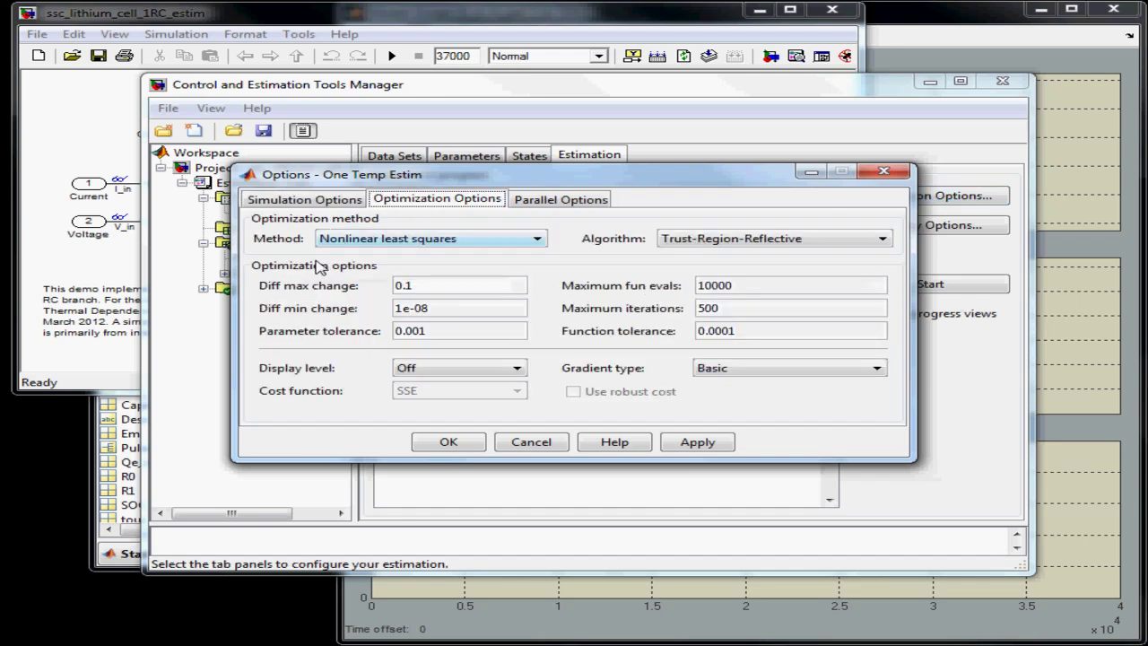
click(553, 206)
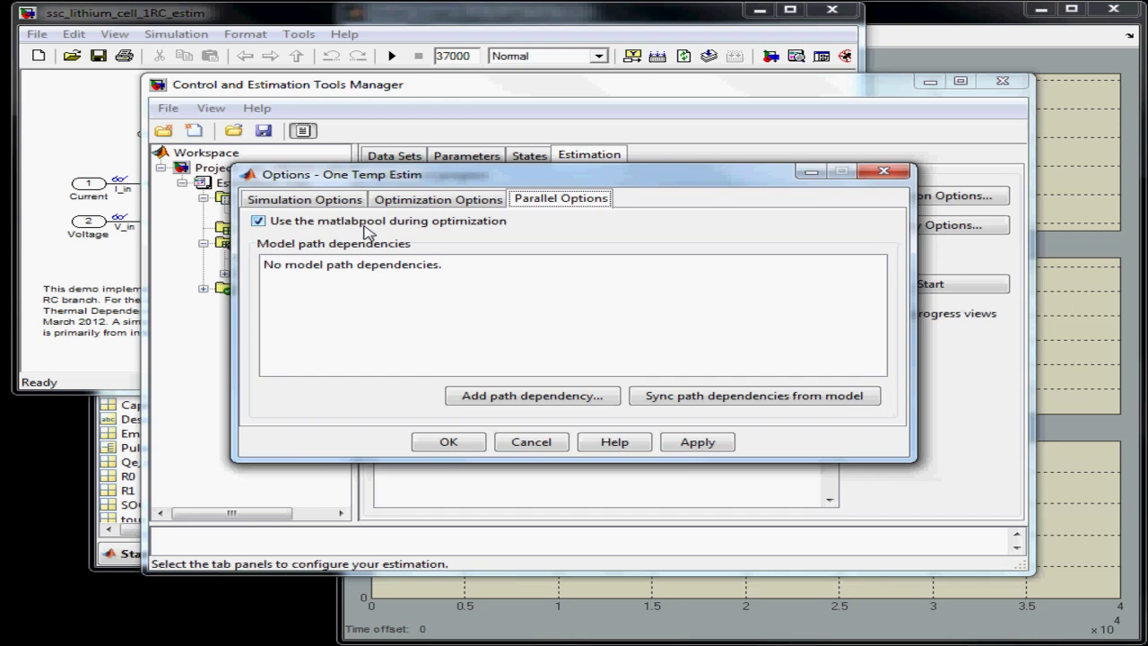
click(448, 441)
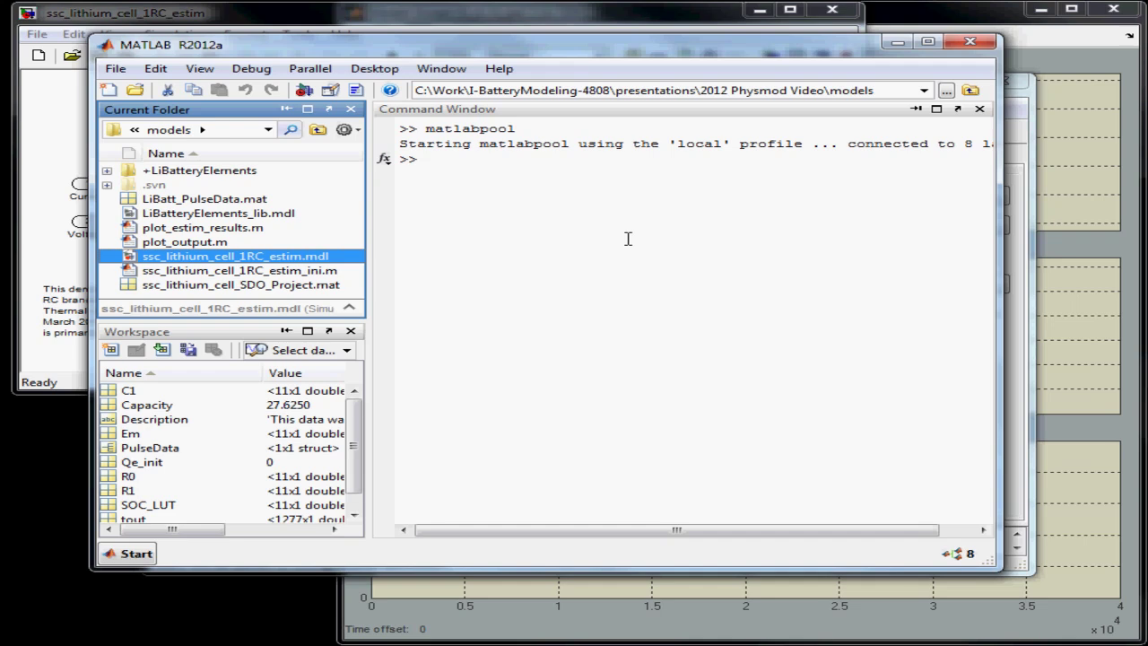
click(627, 239)
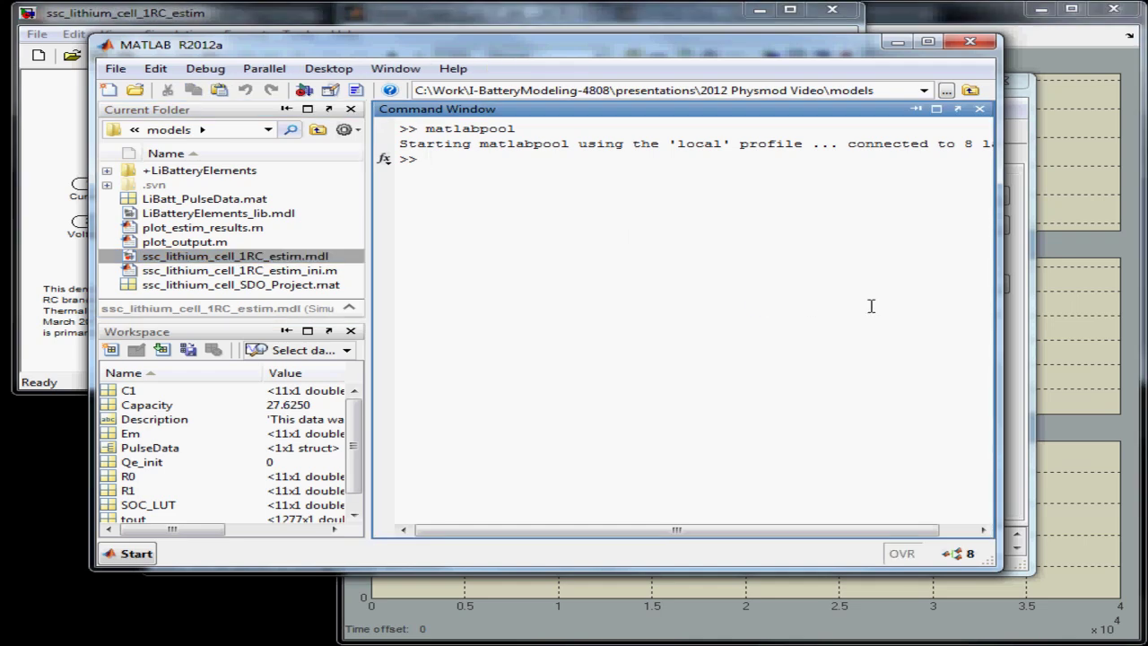
Run the estimation until lsqnonlin drops the cost from 170.59 to 6.7019e-05 in 12 iterations.
click(1025, 337)
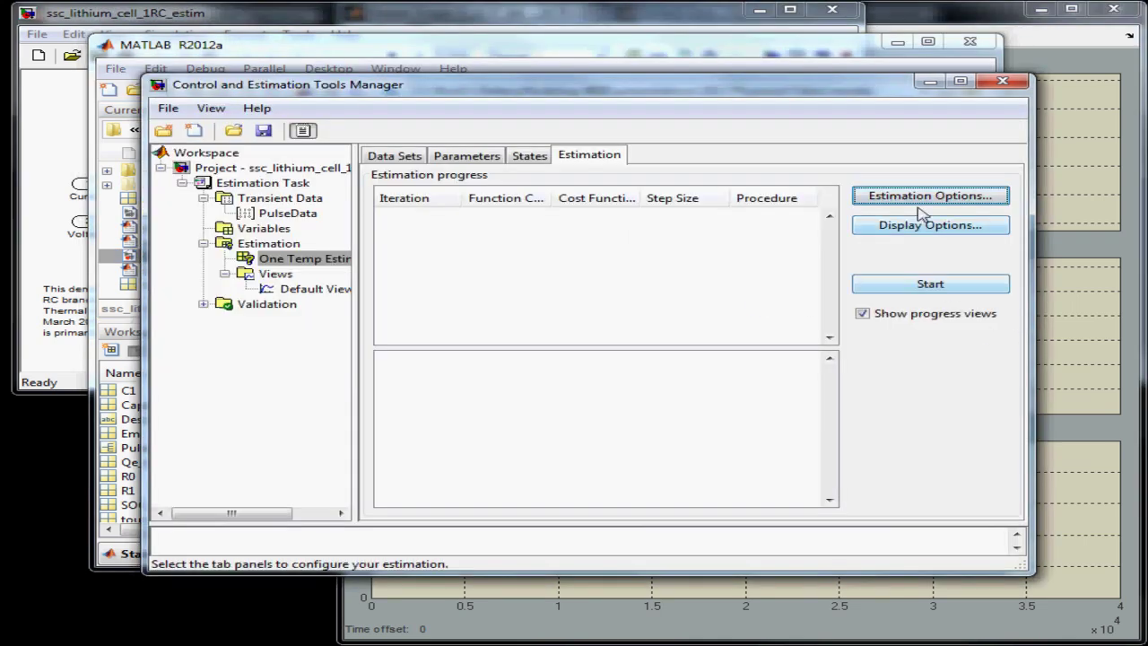
click(916, 289)
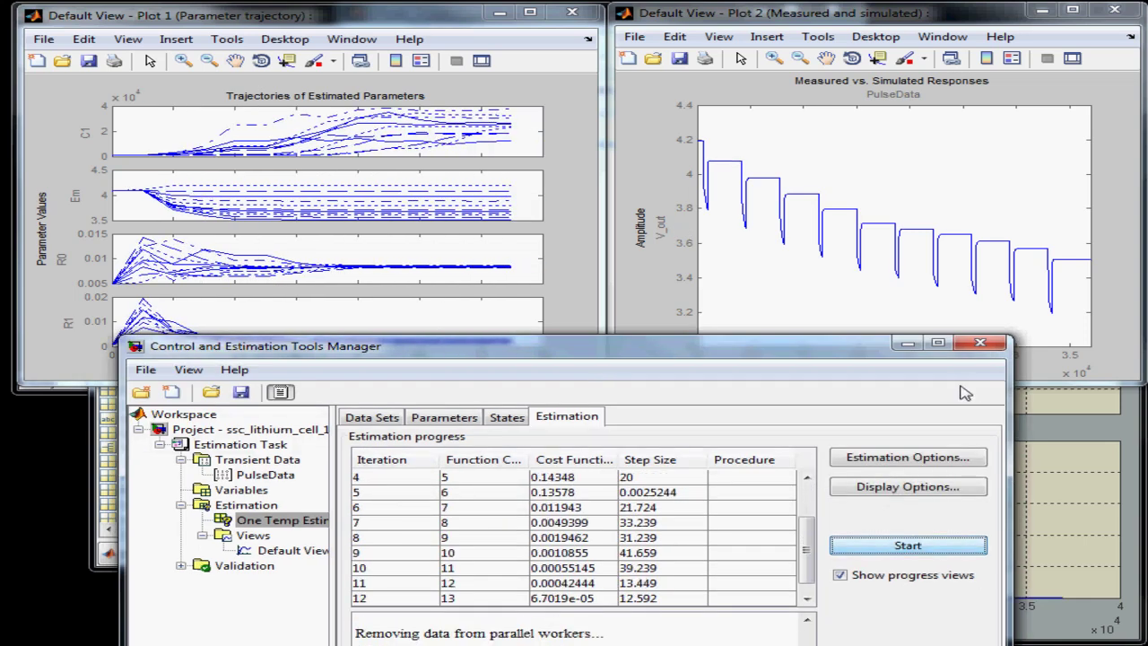
drag(758, 355, 845, 104)
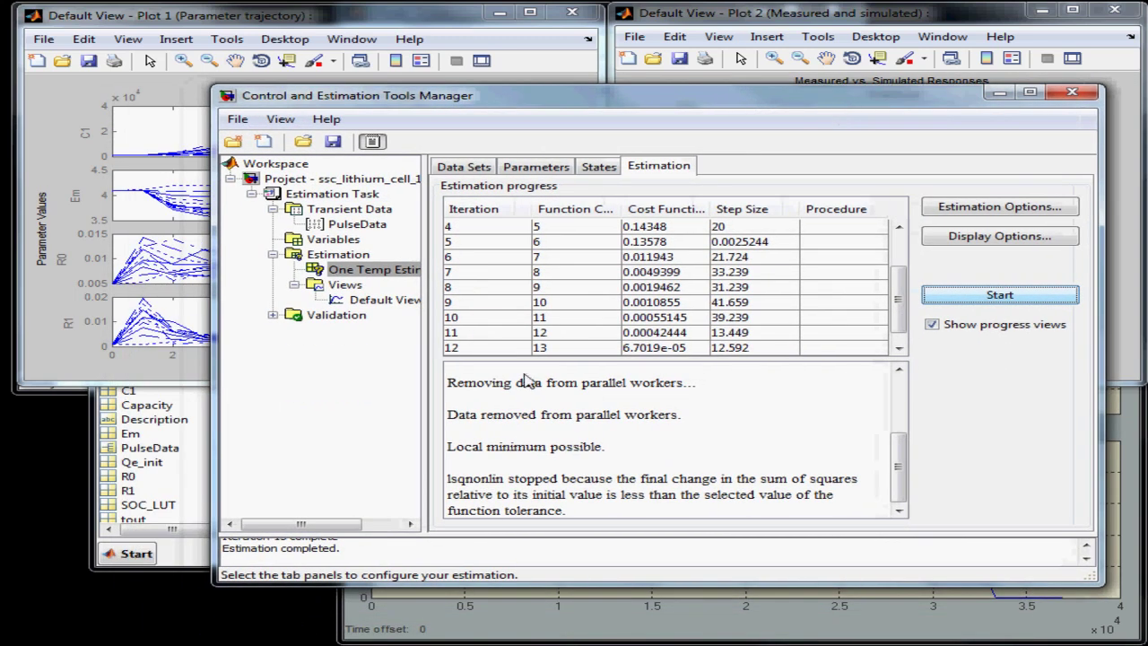
Run plot_estim_results.m to plot the estimated Em, R0, R1 and C1 against SOC.
click(193, 554)
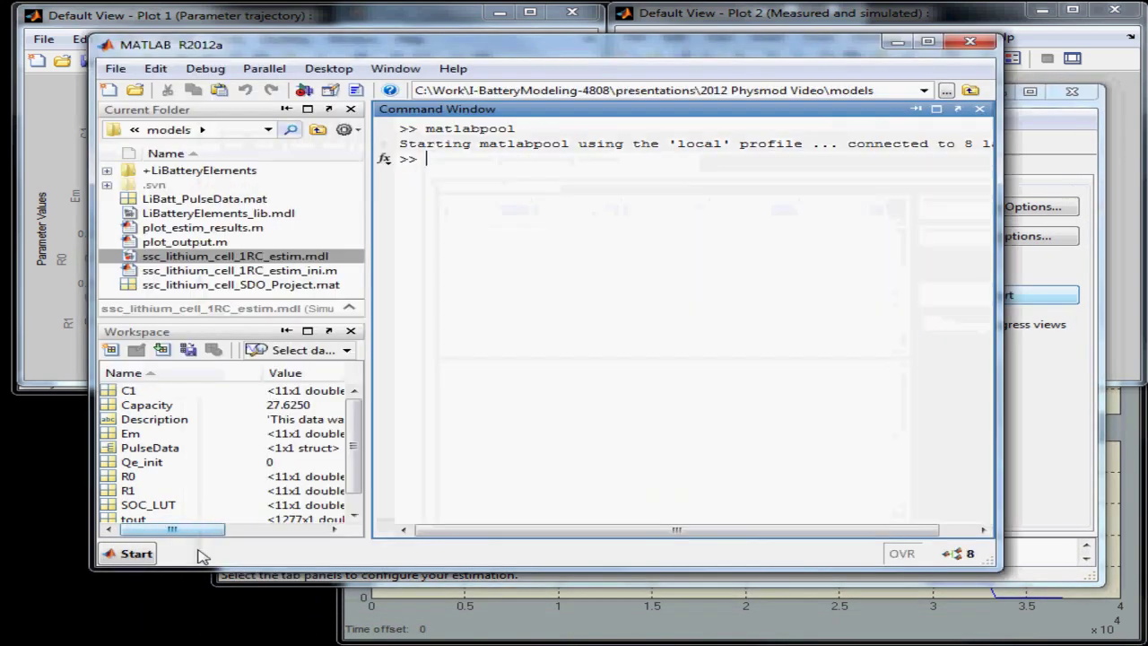
click(206, 242)
click(215, 228)
right_click(237, 229)
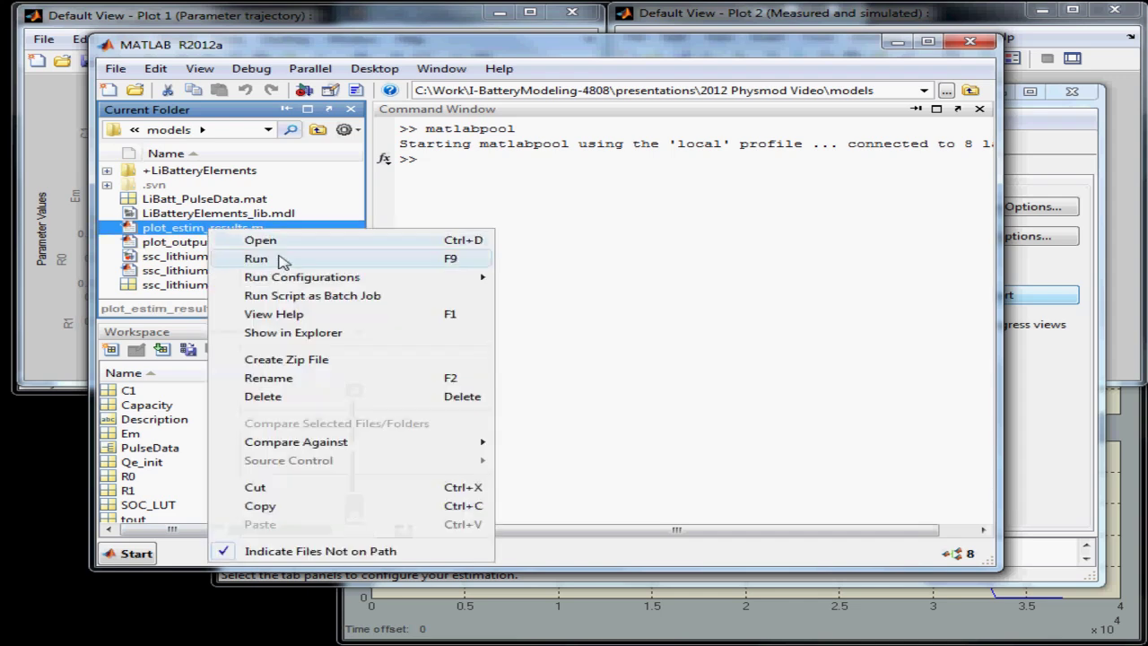
click(280, 258)
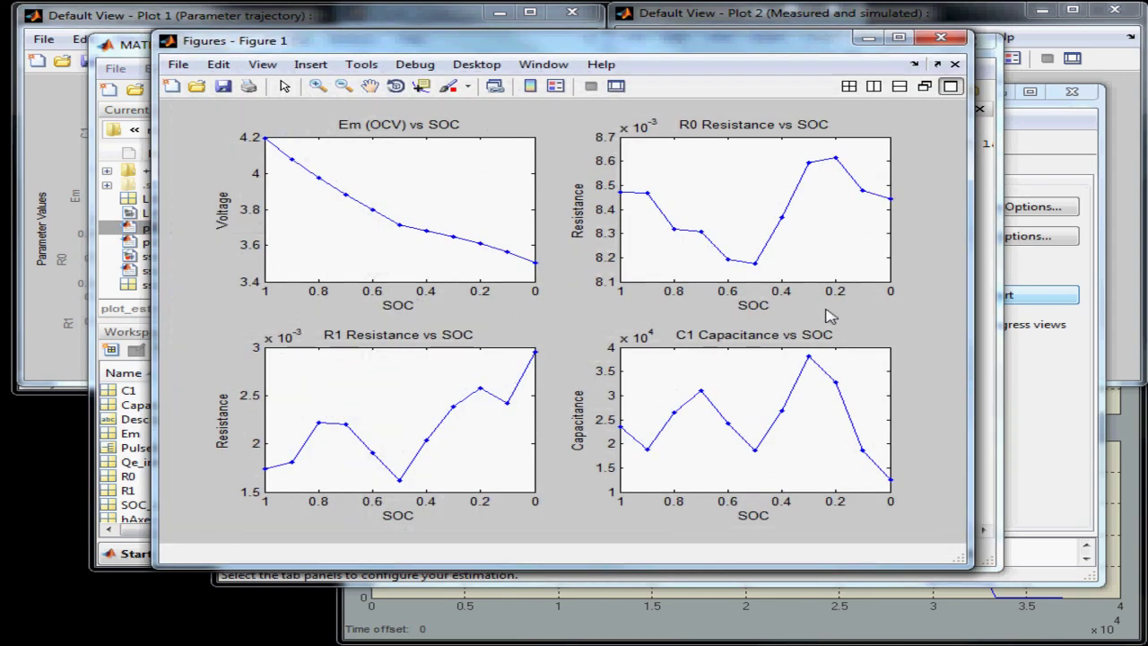